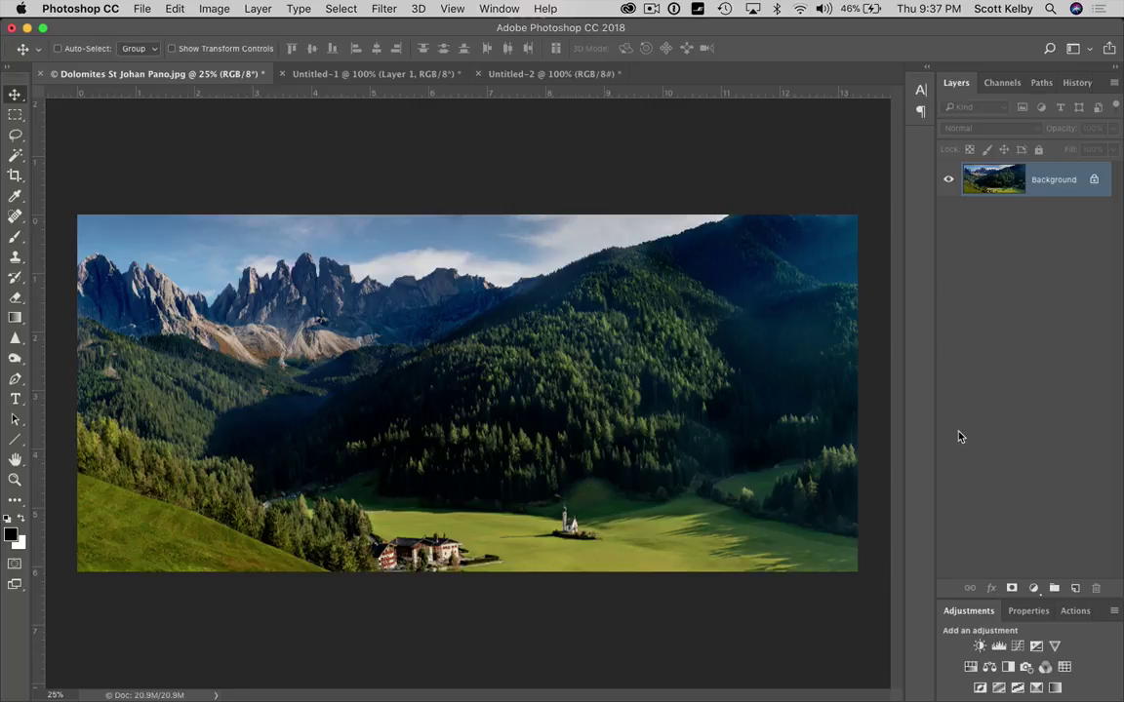
Enlarge the canvas by a relative 2 inches in width and height, then zoom out
click(215, 9)
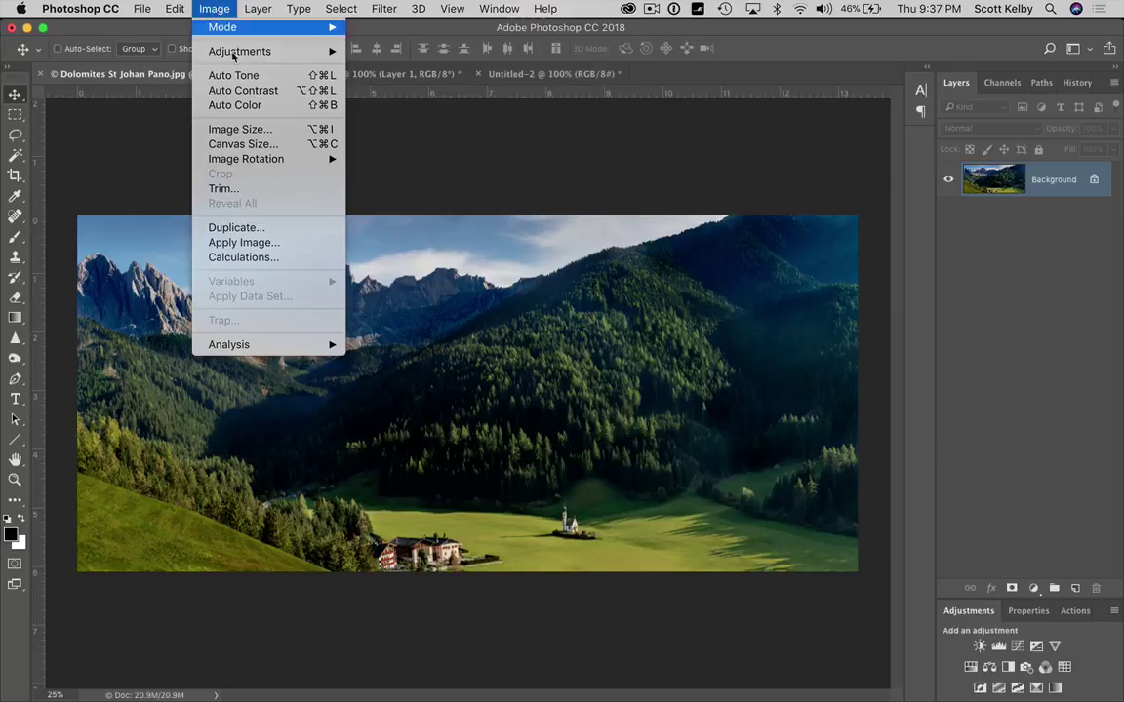
click(294, 144)
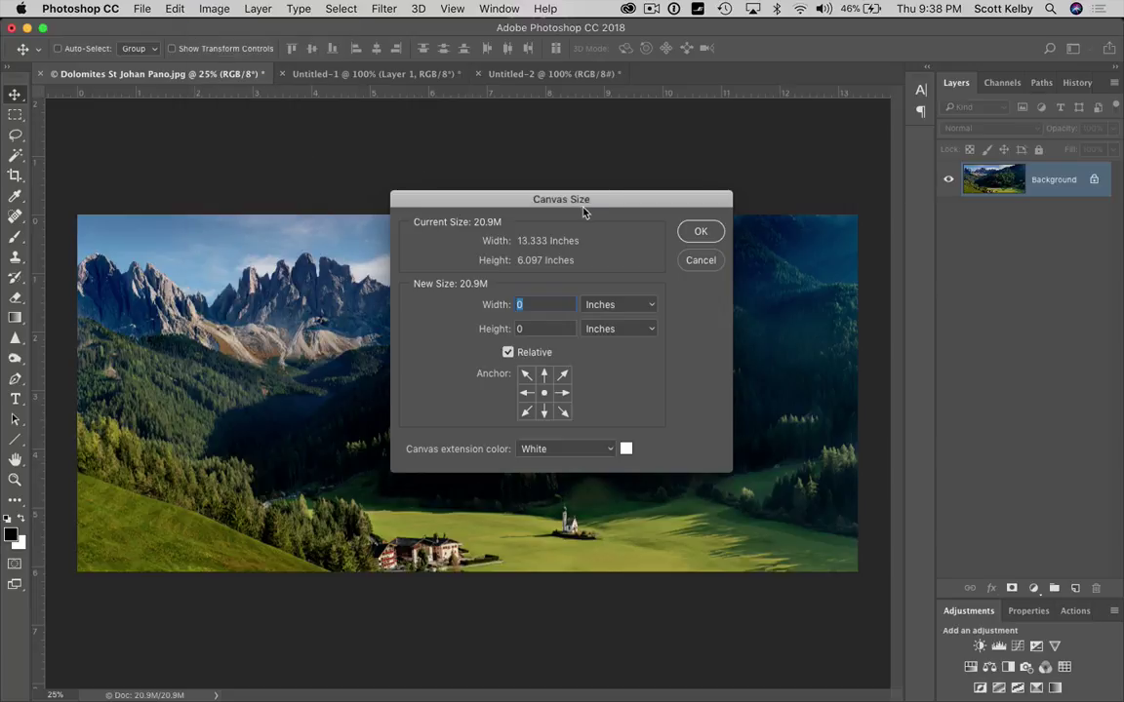
drag(617, 200, 617, 171)
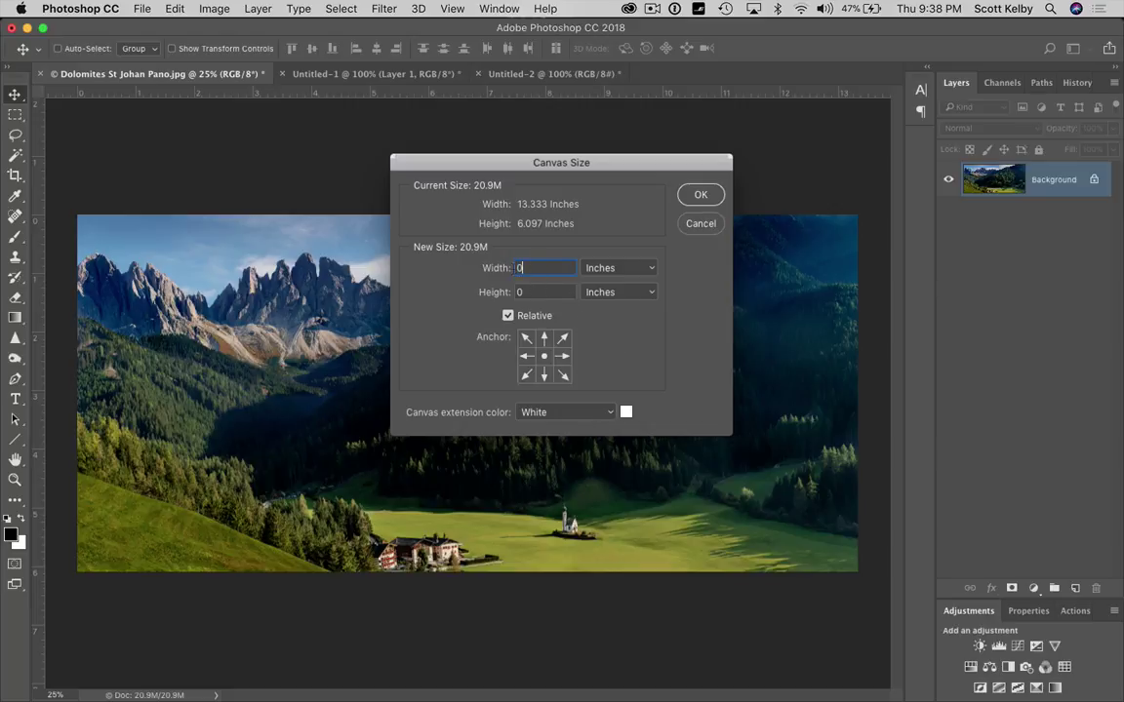
text(2)
key(Tab)
text(2)
click(702, 198)
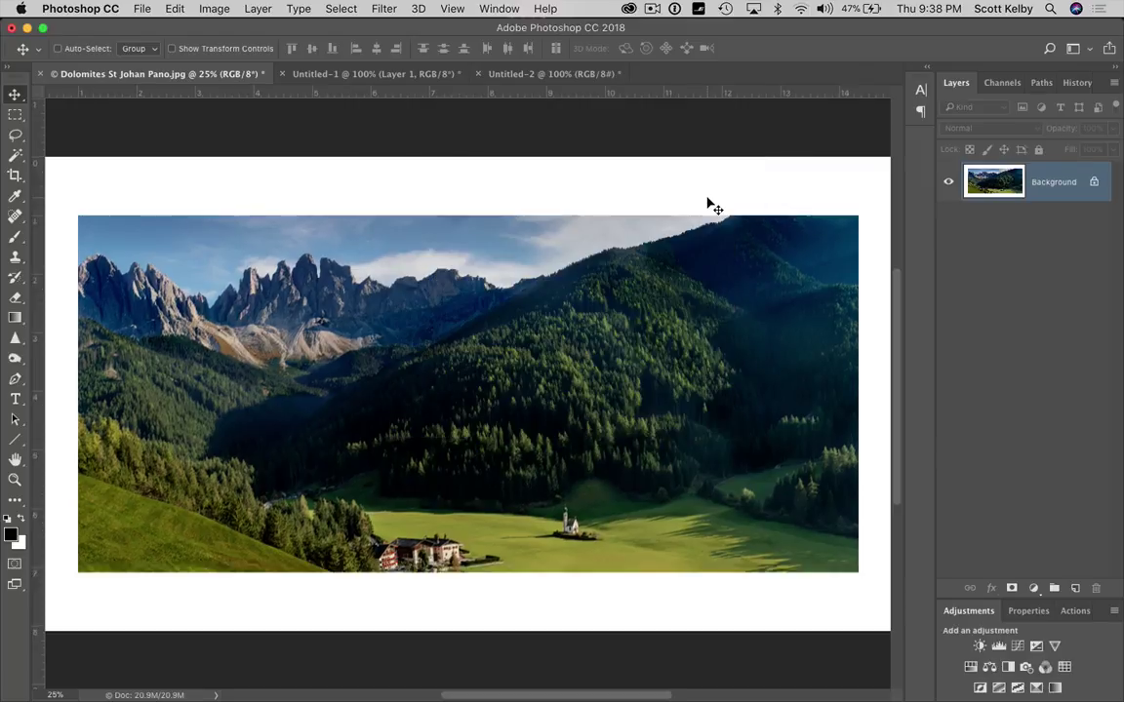
key(super+minus)
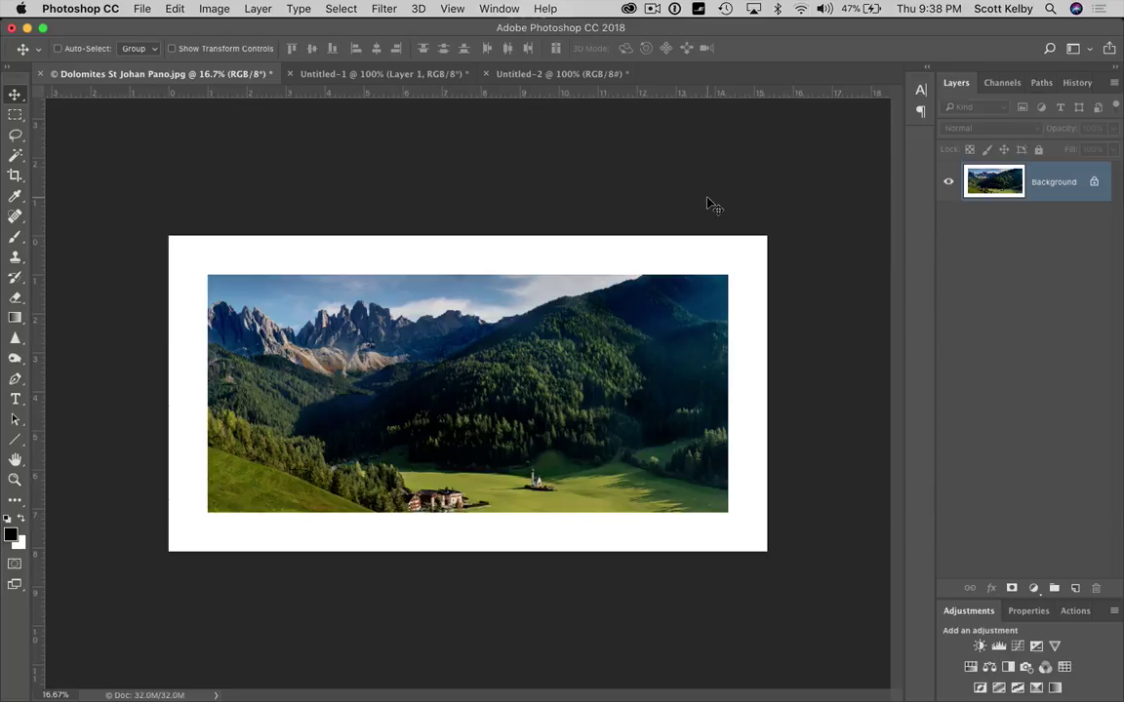
click(215, 9)
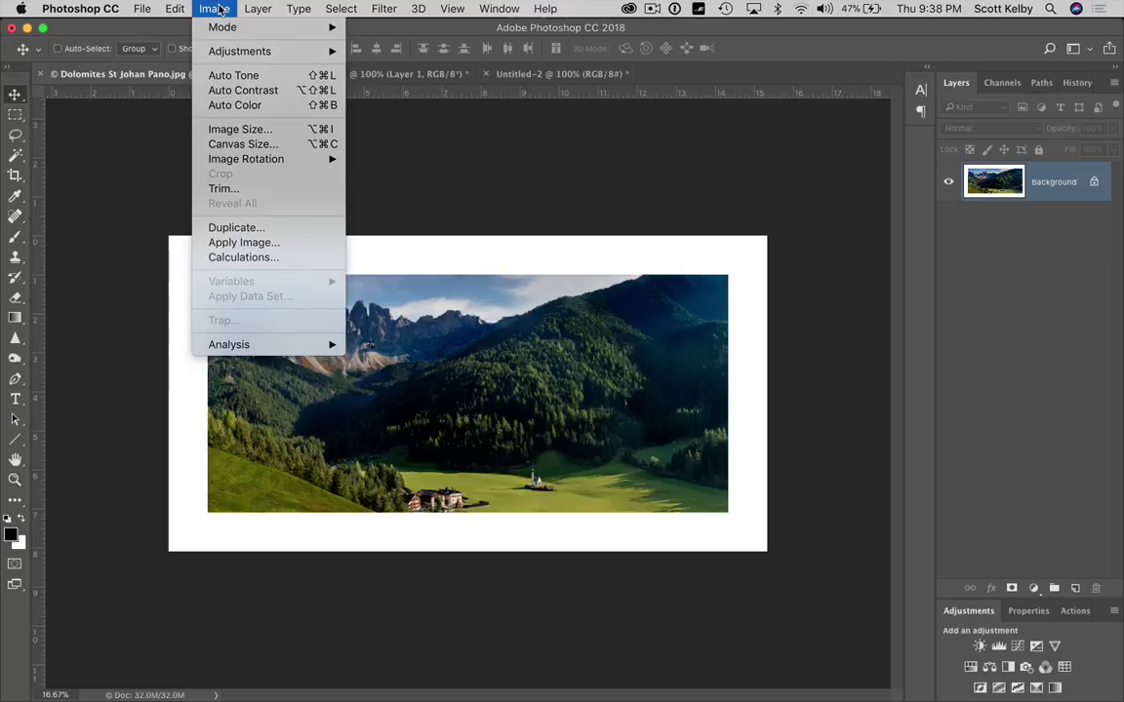
Add 4 relative inches of canvas height using the top-middle anchor
click(281, 147)
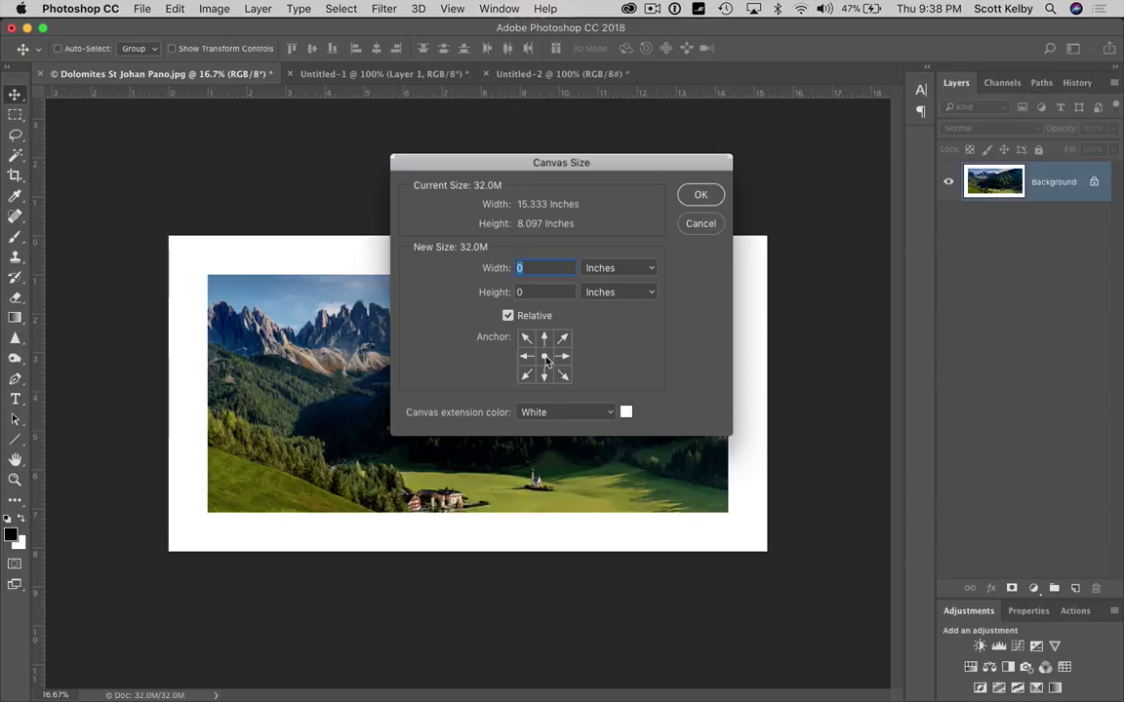
click(544, 339)
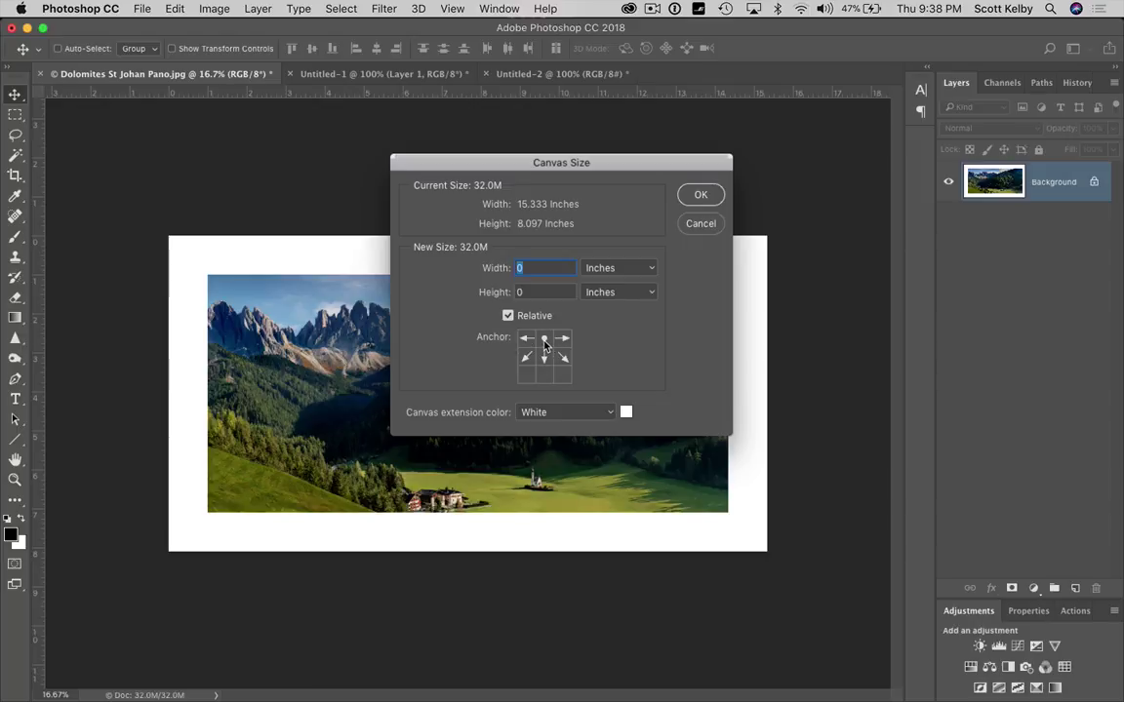
key(Tab)
text(4)
click(701, 196)
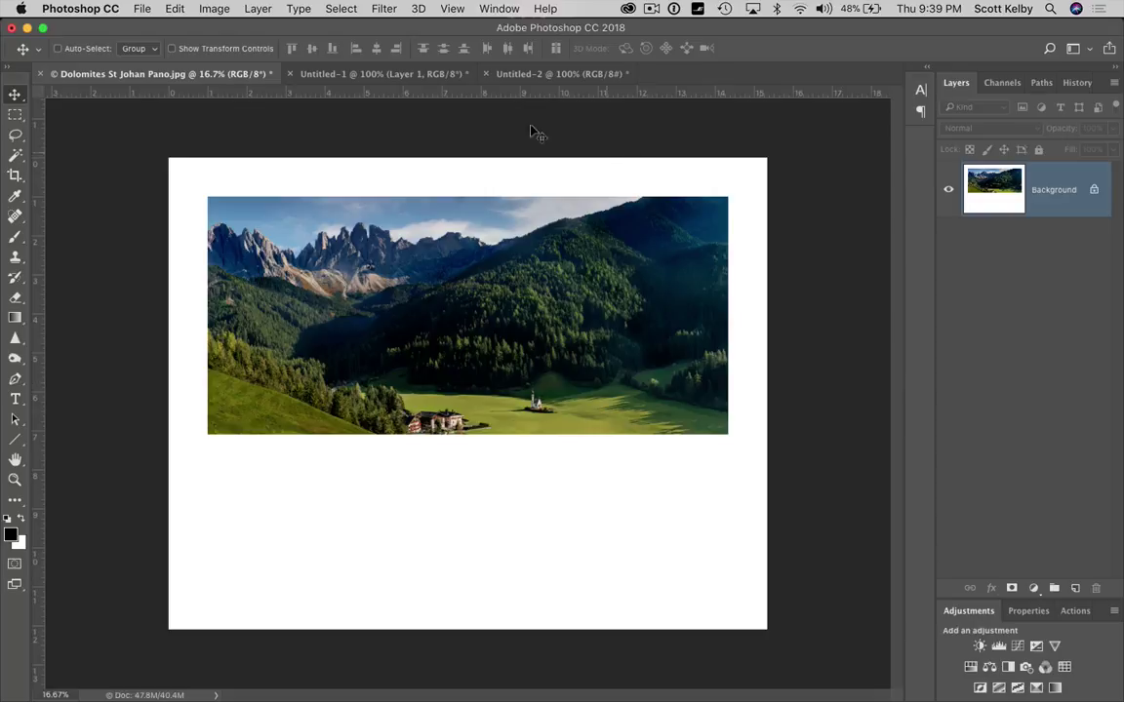
Copy the signature layer from Untitled-1 into the Dolomites panorama and position it in the bottom margin
click(378, 65)
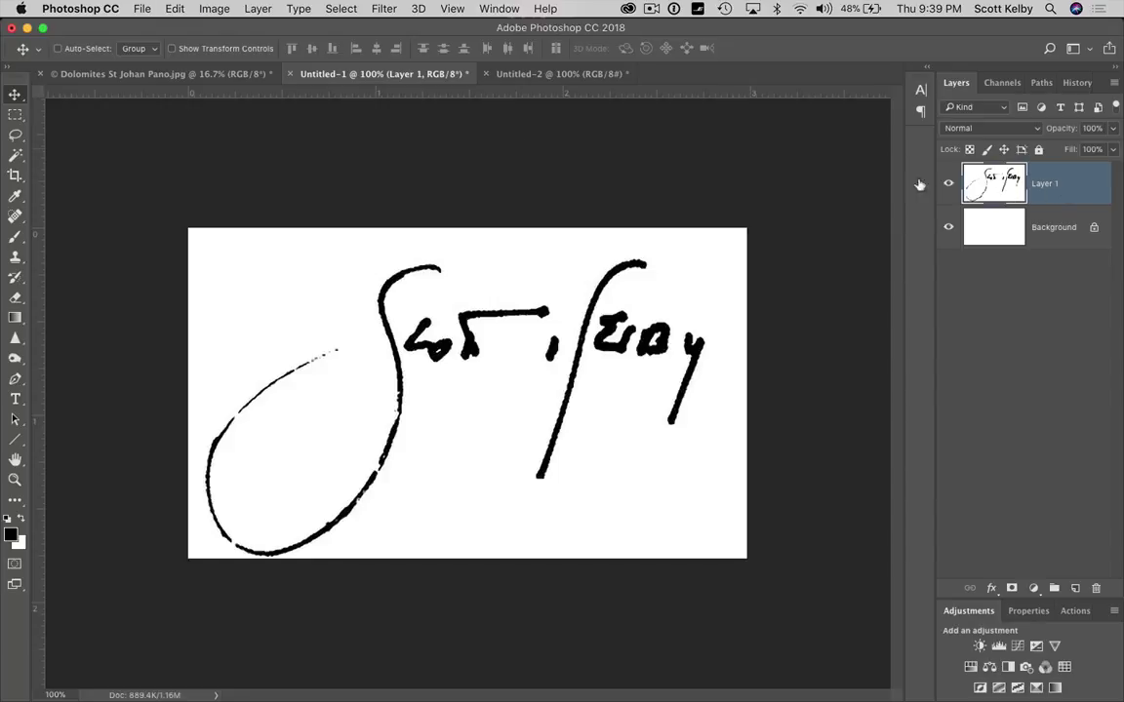
click(231, 75)
drag(231, 75, 231, 75)
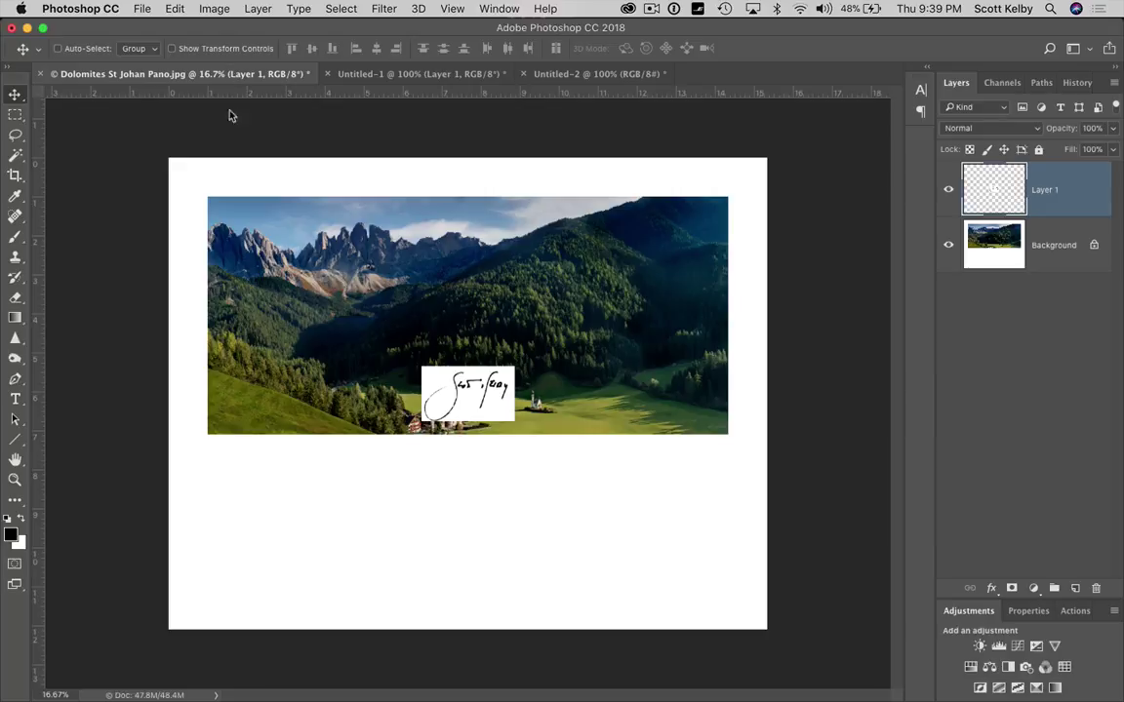
mouse_move(499, 392)
mouse_down()
mouse_move(497, 531)
mouse_move(501, 524)
mouse_up()
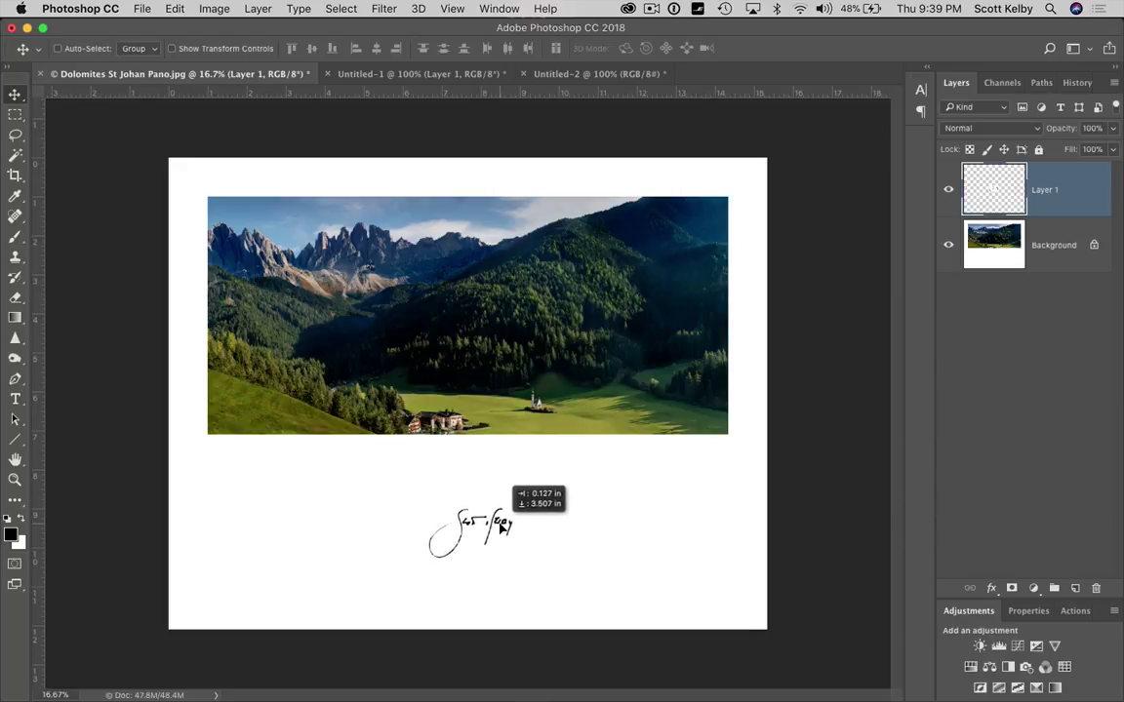
drag(502, 524, 500, 528)
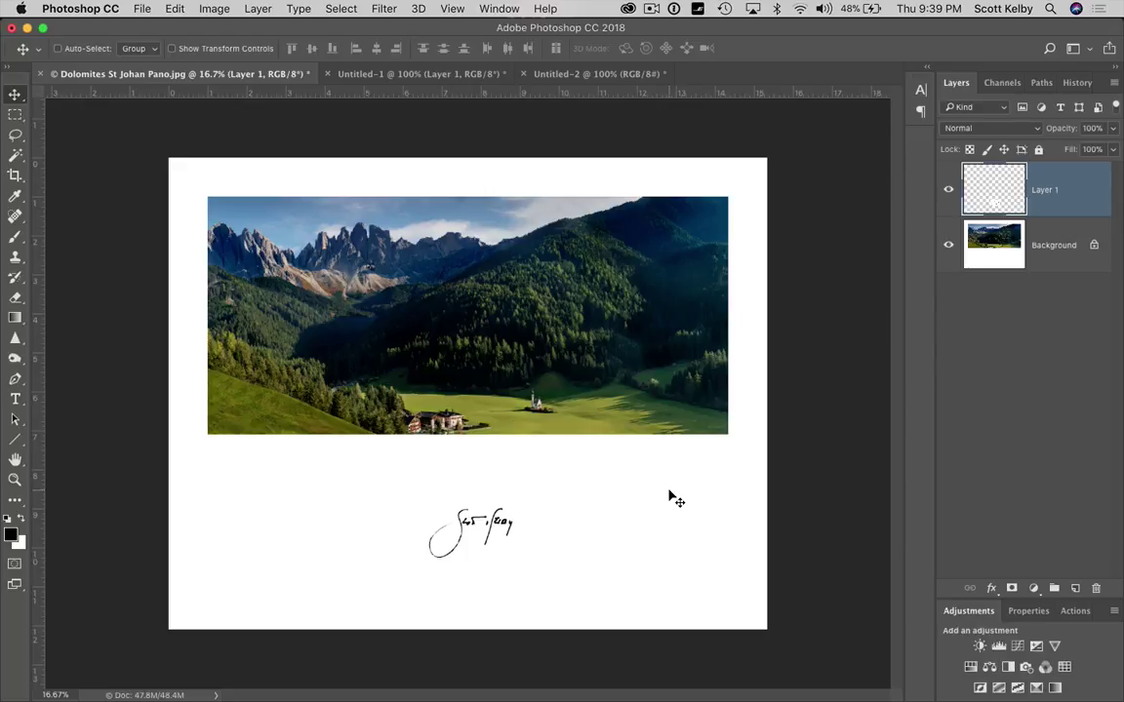
click(16, 400)
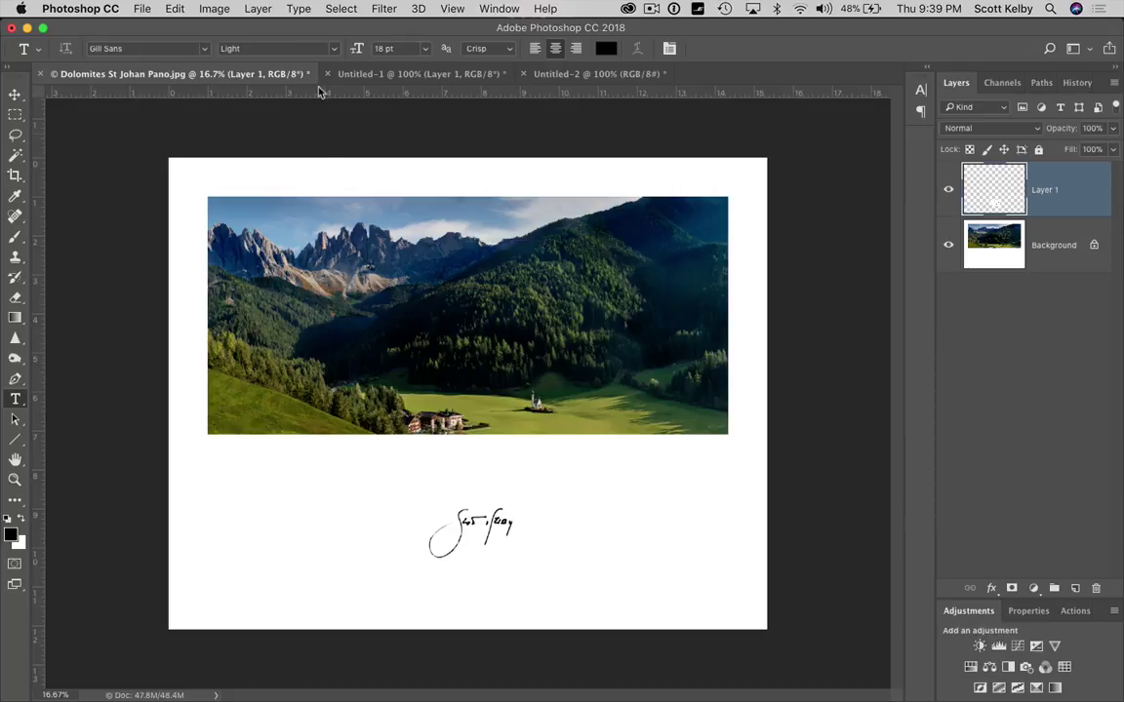
Add the text 'SCOTT KELBY PHOTOGRAPHY' and centre it under the signature
click(372, 532)
text(SC)
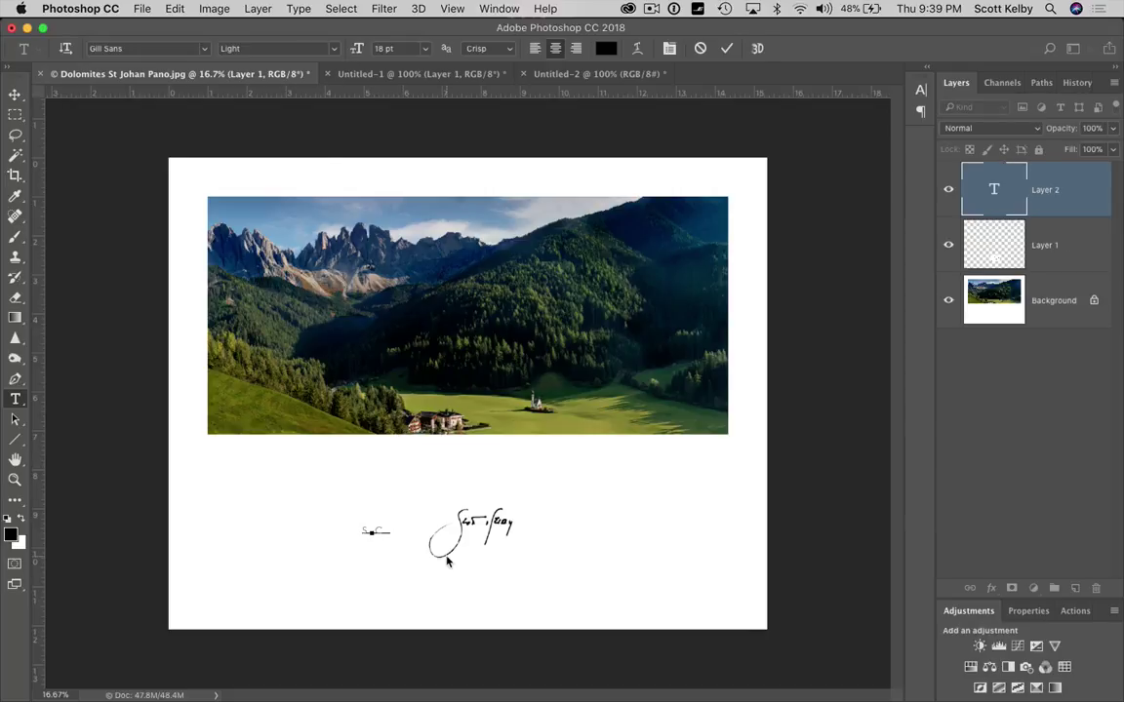
text(OTT KELBY PH)
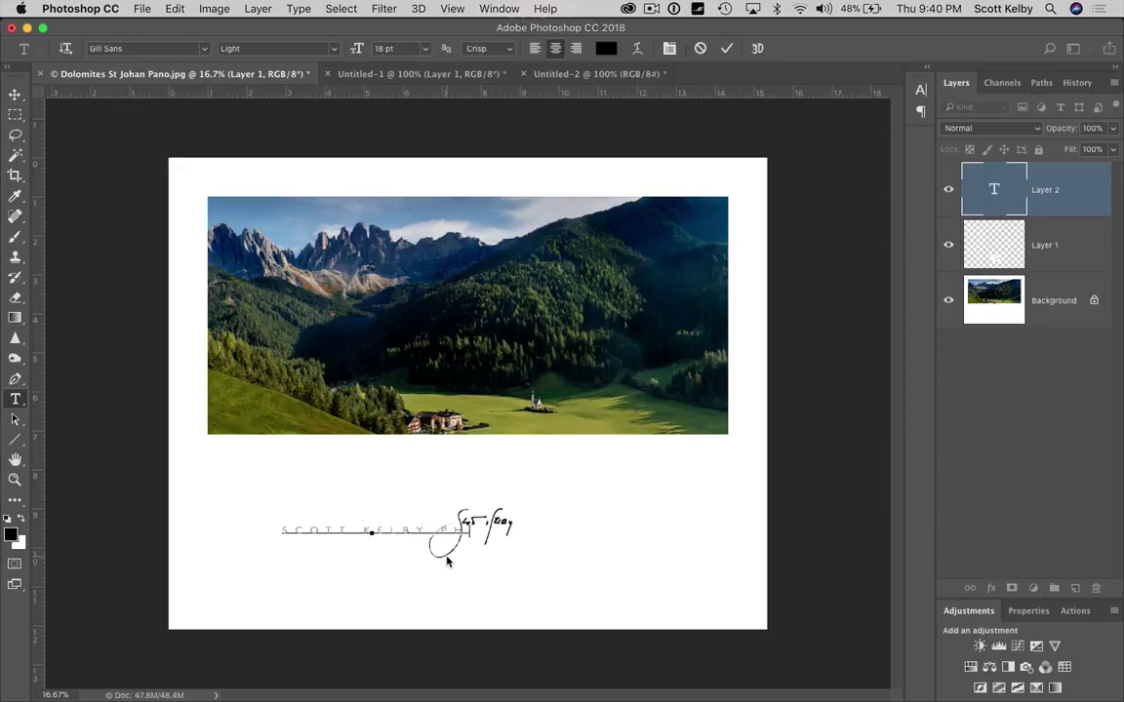
text(OTOGRAPHY)
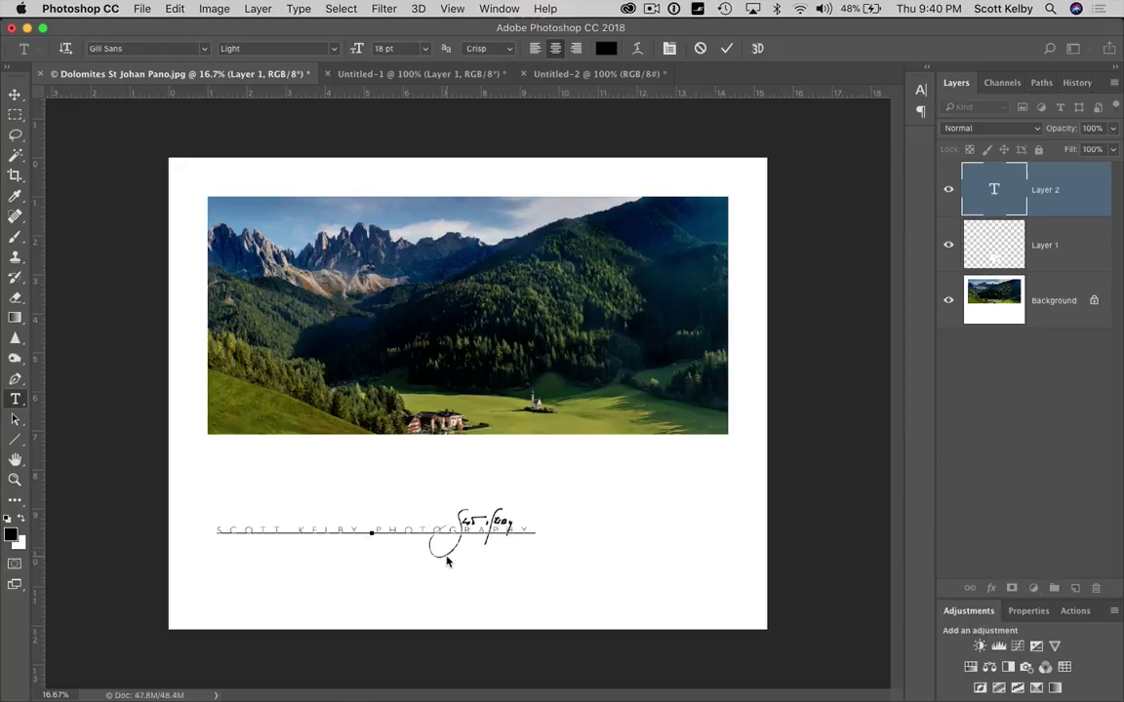
click(15, 95)
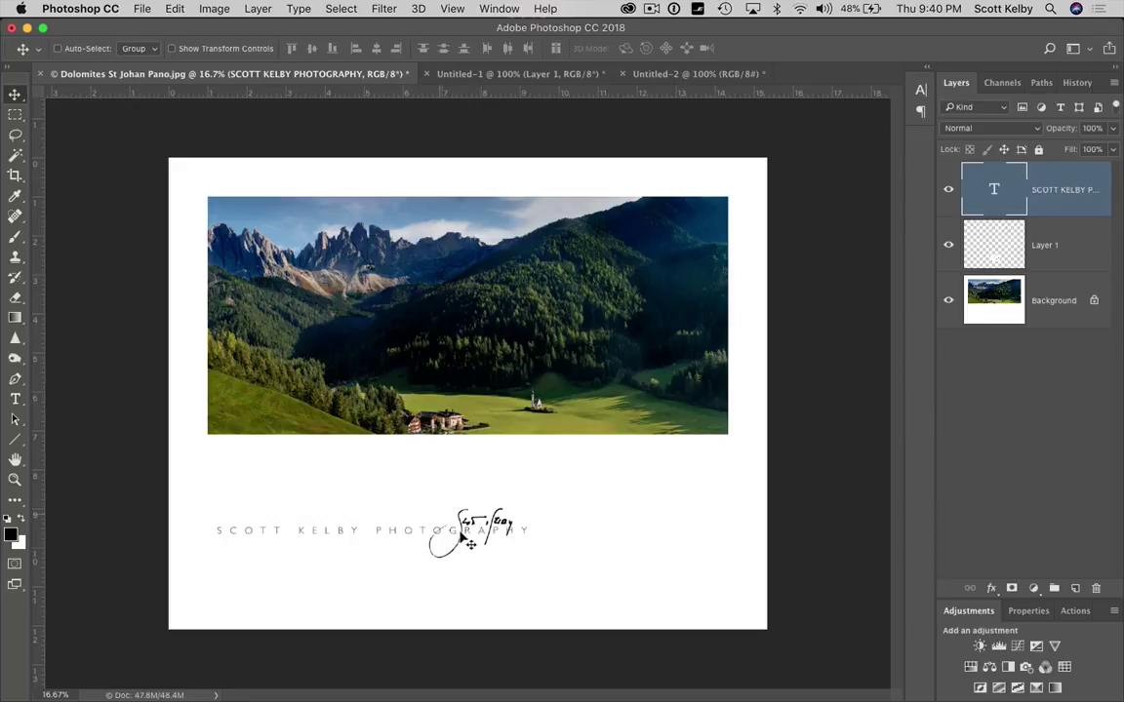
drag(473, 529, 574, 535)
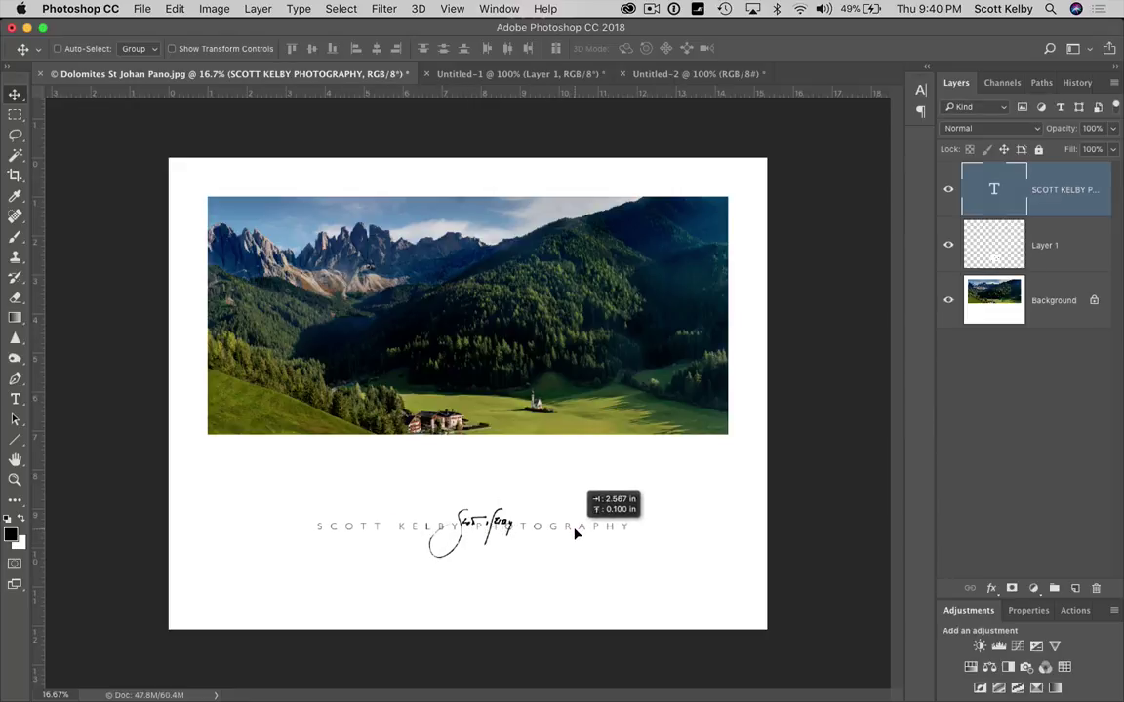
drag(574, 535, 574, 533)
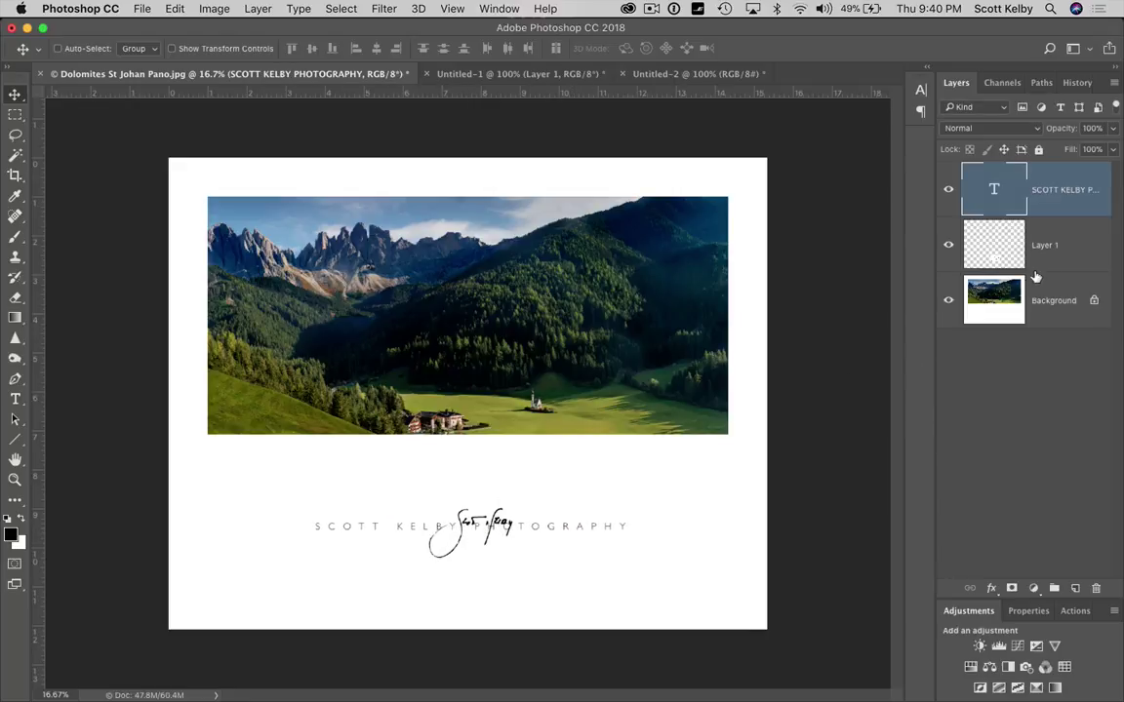
click(1053, 244)
Fade the signature layer to about 17% opacity and horizontally centre all three layers
drag(1069, 128, 1007, 141)
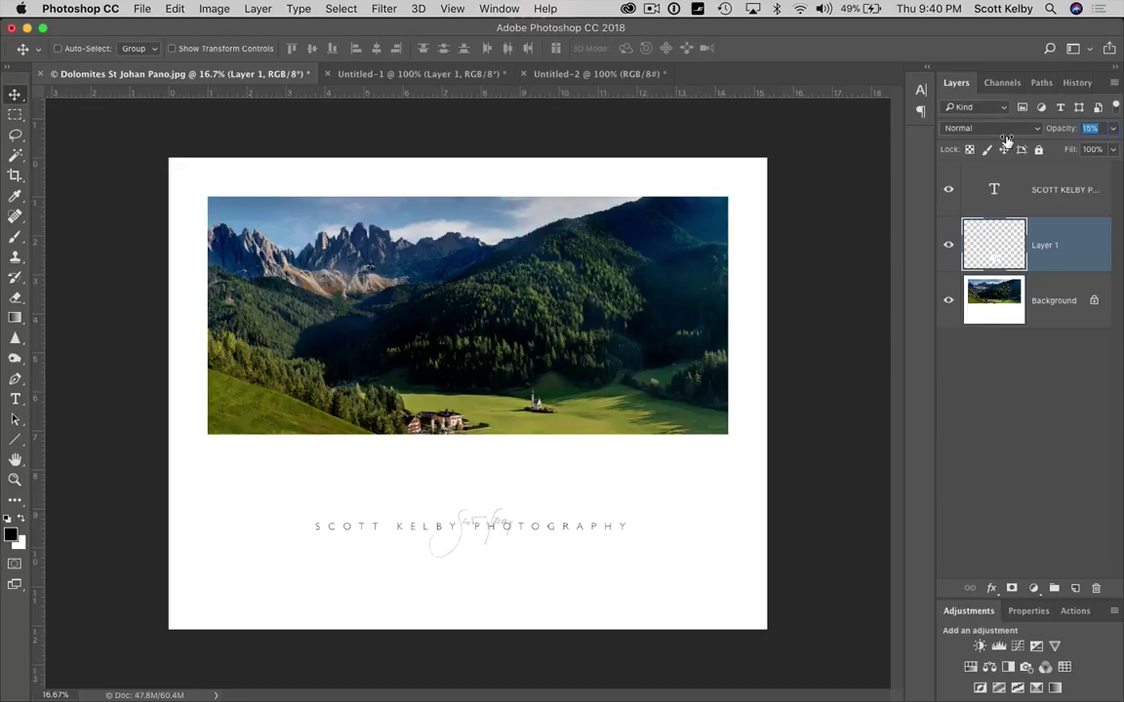
drag(1008, 141, 1005, 141)
click(1064, 303)
shift+click(1054, 244)
shift+click(1054, 190)
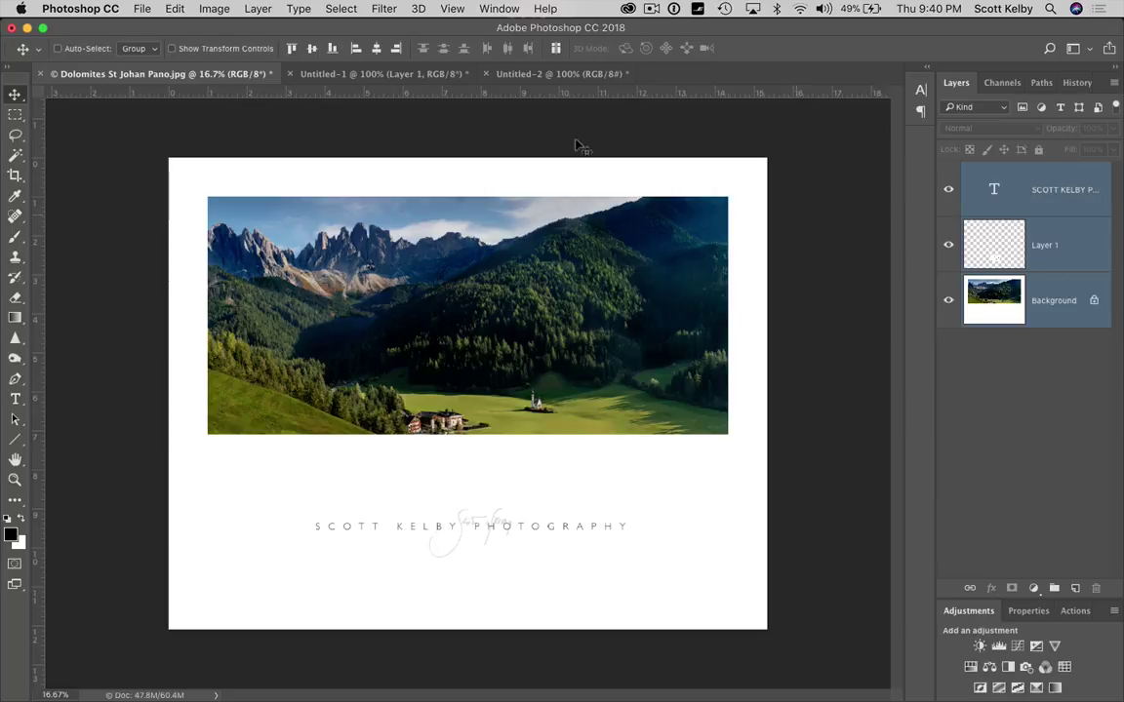
click(378, 50)
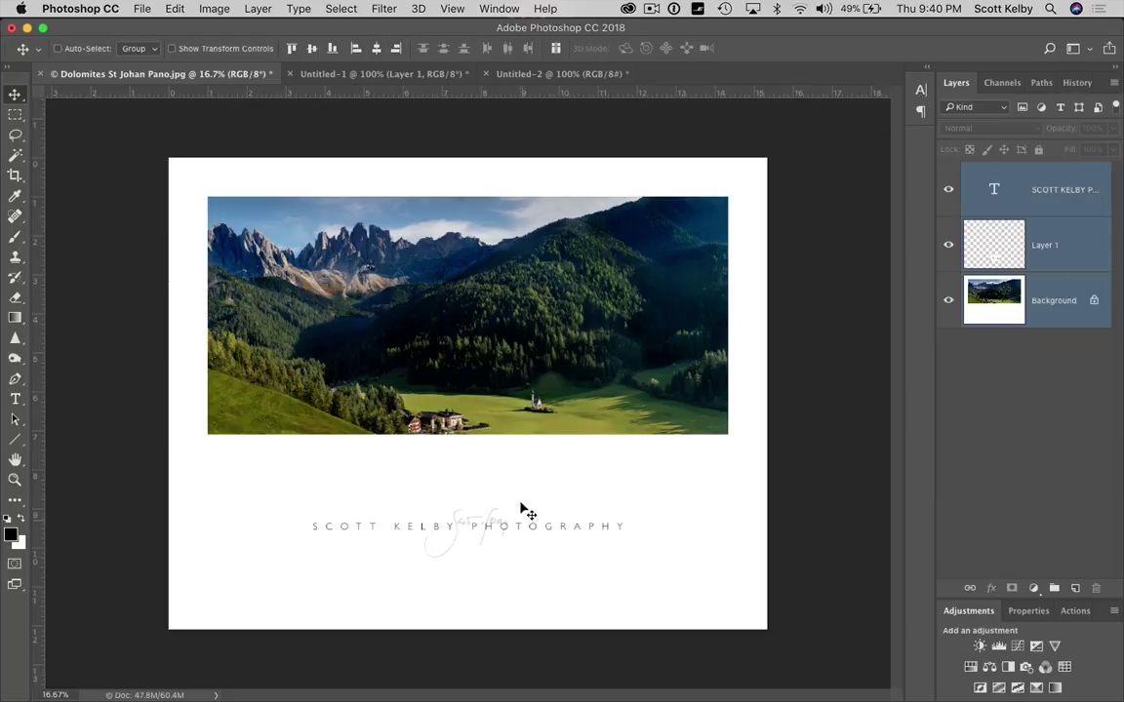
click(1006, 442)
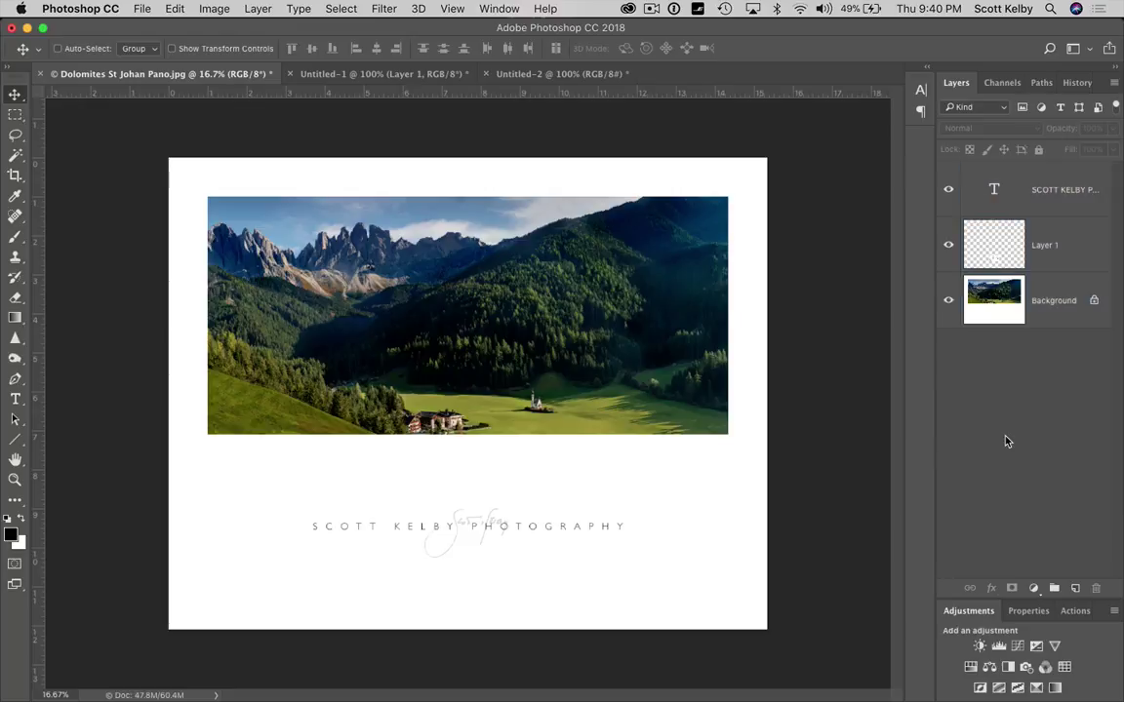
Bring the Untitled-2 KelbyOne promotional document to the front
click(605, 78)
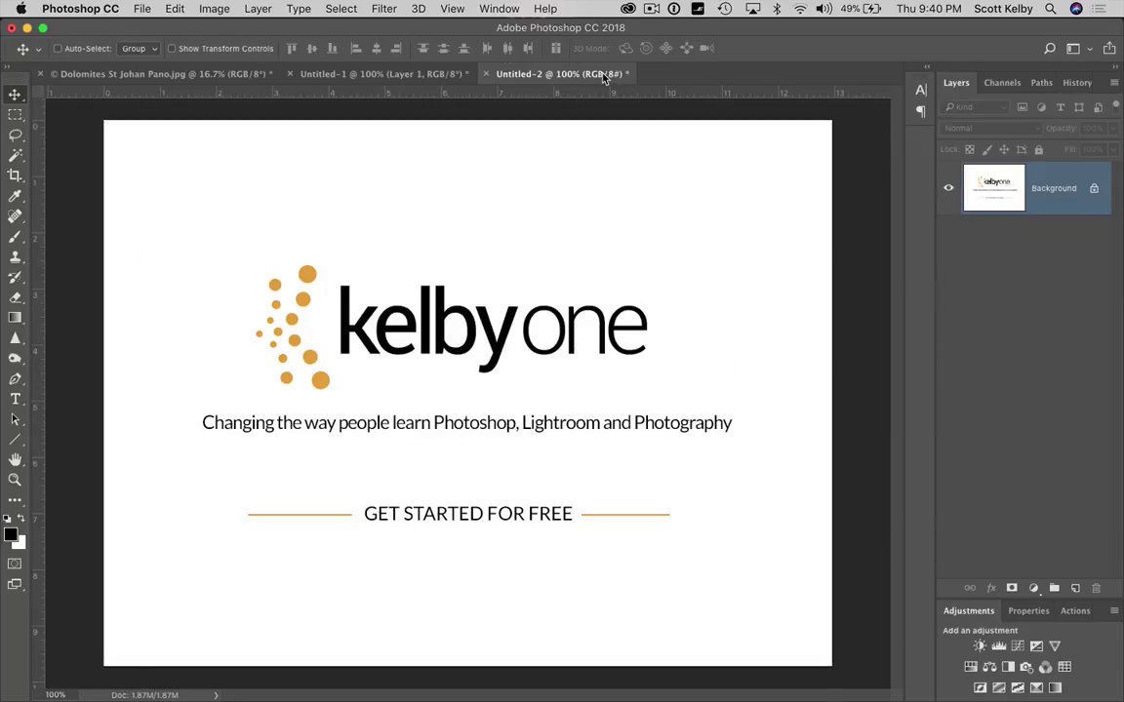